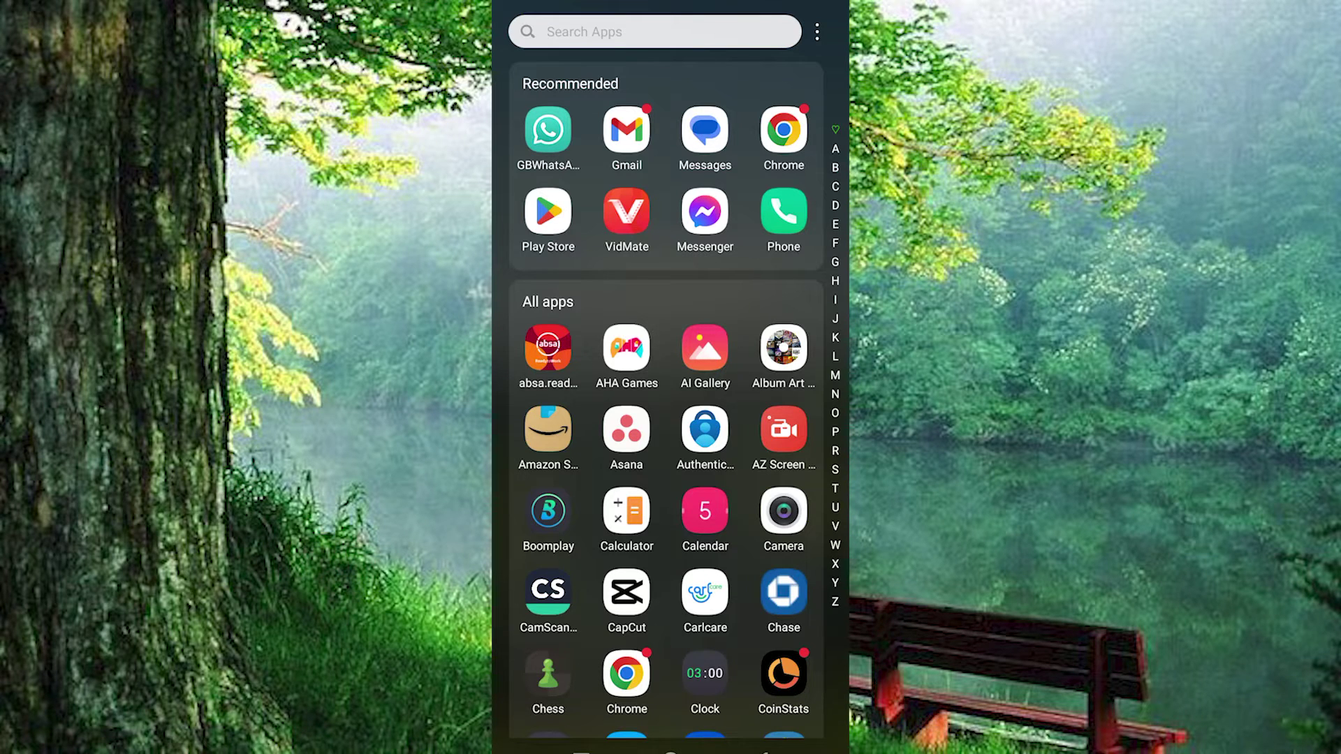
Step: Search Play Store for Barclays and start installing the Barclays app by Barclays Services Limited
click(668, 40)
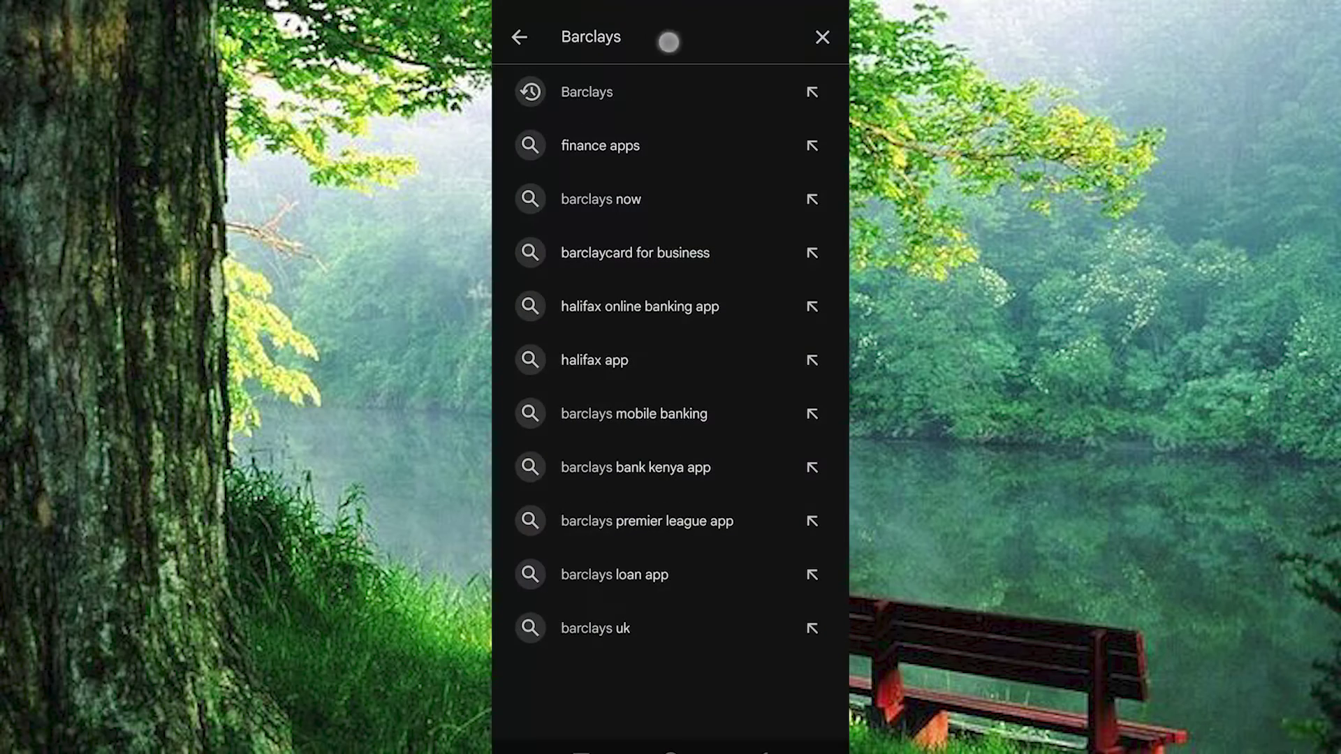
key(Return)
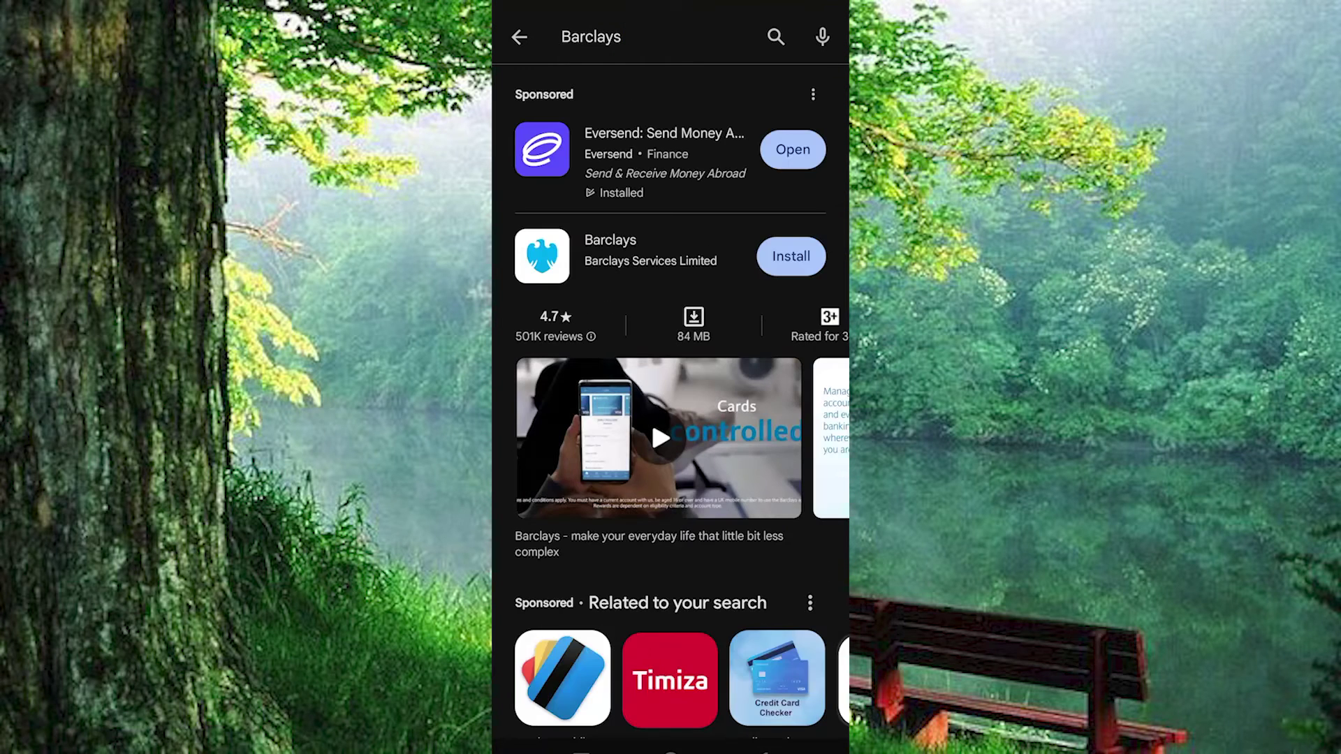
click(791, 256)
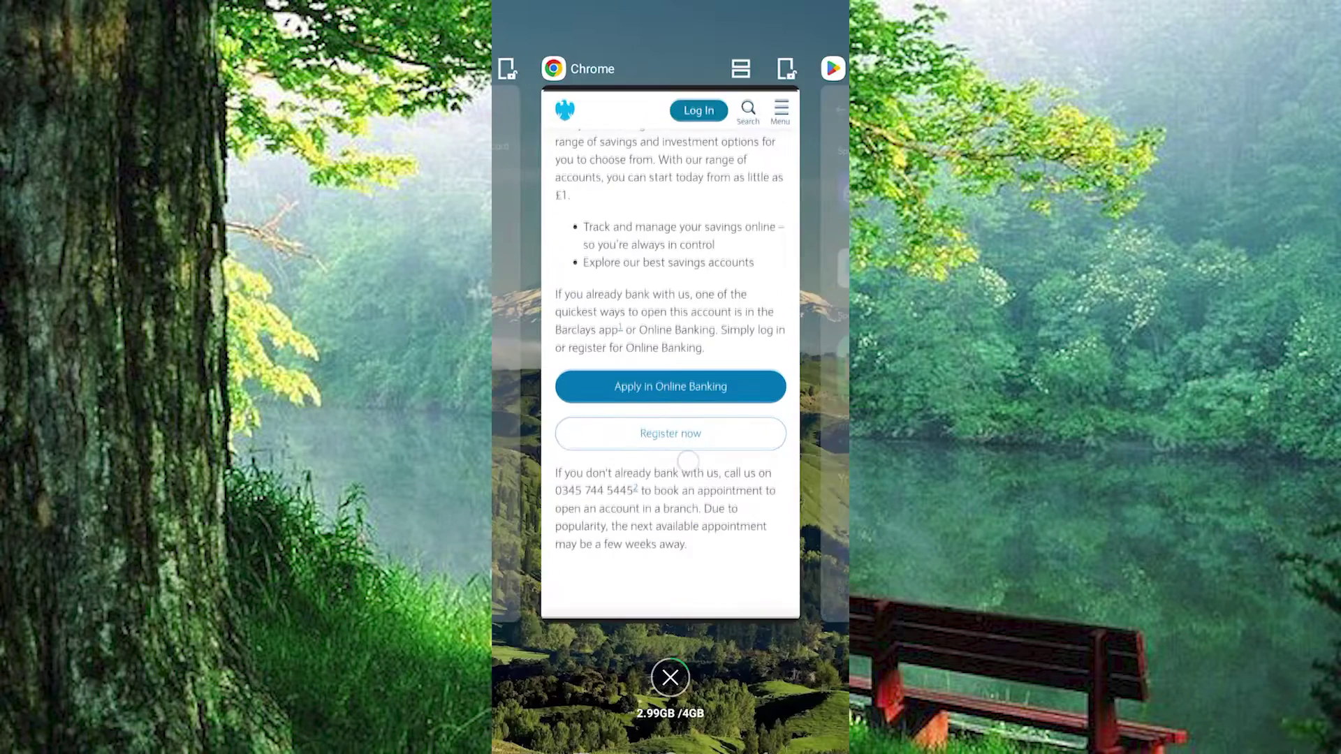
Step: Switch to the Chrome tab showing the barclays.co.uk savings page
click(670, 346)
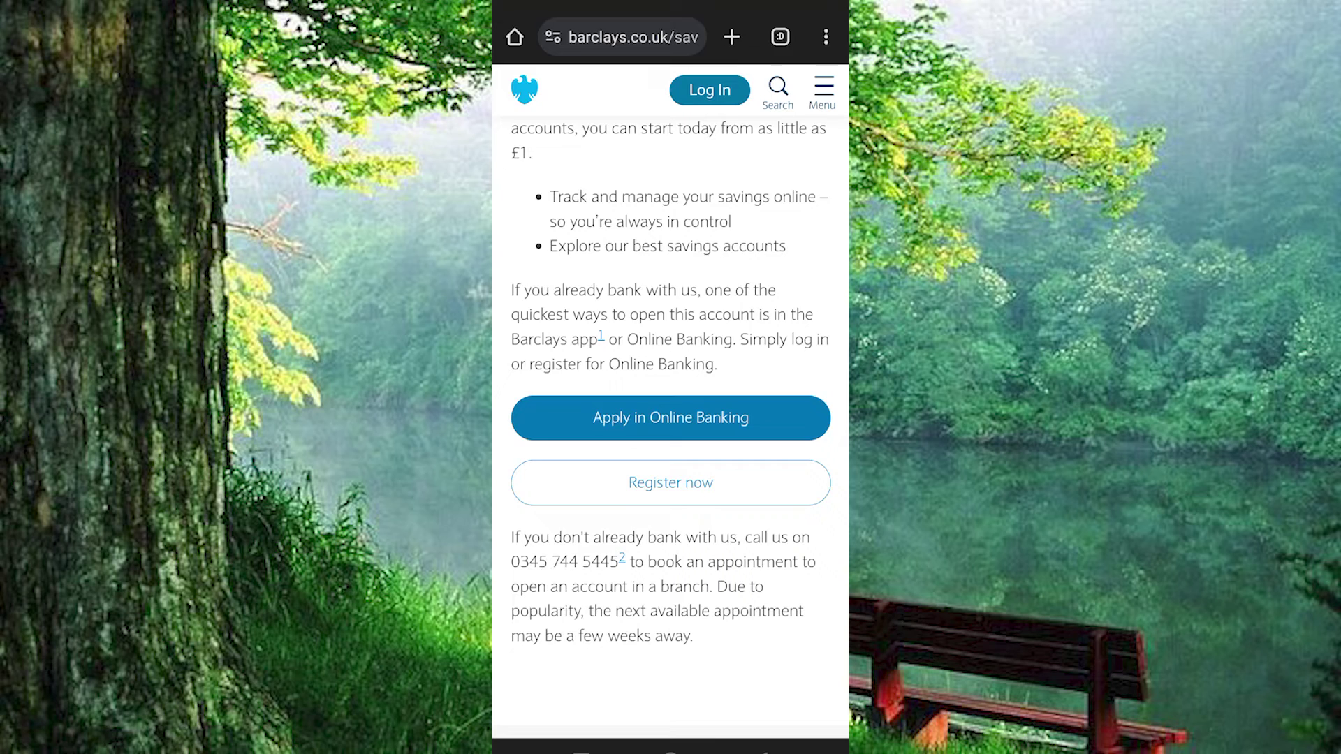
scroll(671, 419, down, 2)
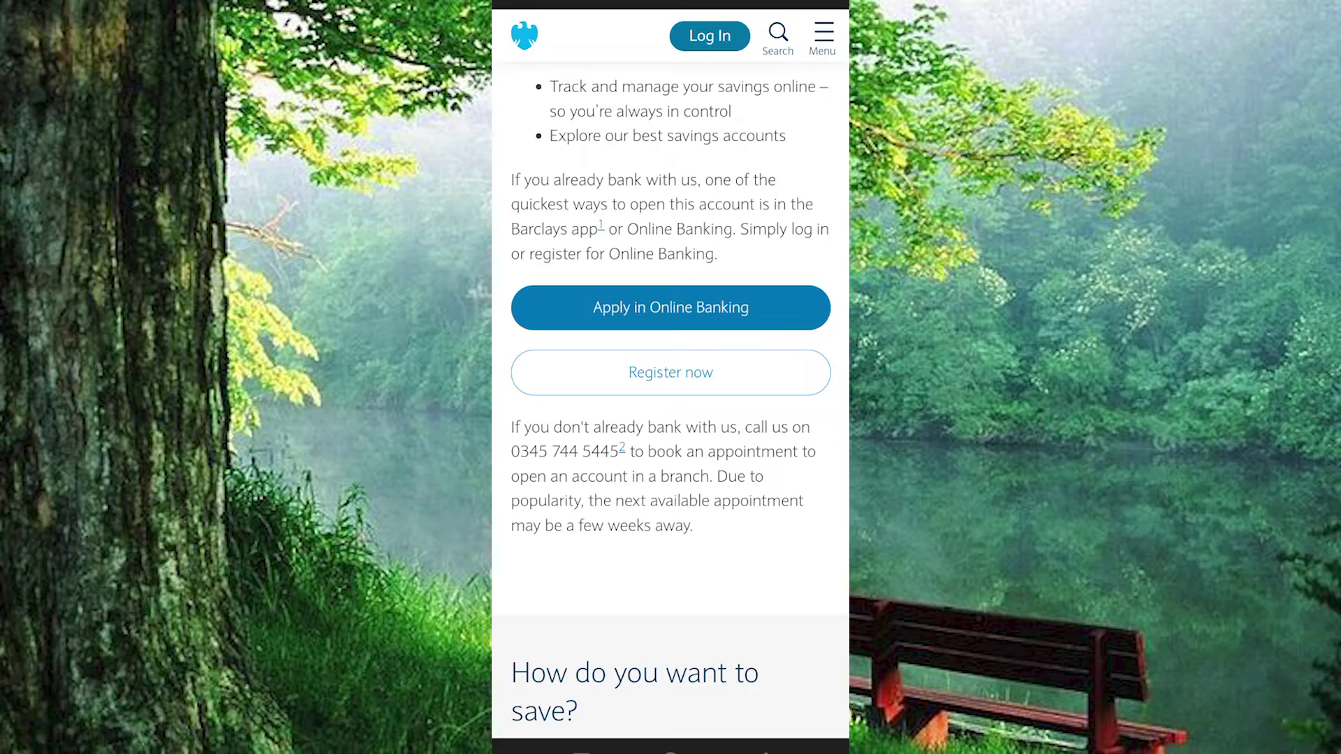
scroll(672, 420, down, 3)
scroll(671, 419, down, 3)
scroll(671, 420, down, 2)
scroll(670, 420, down, 5)
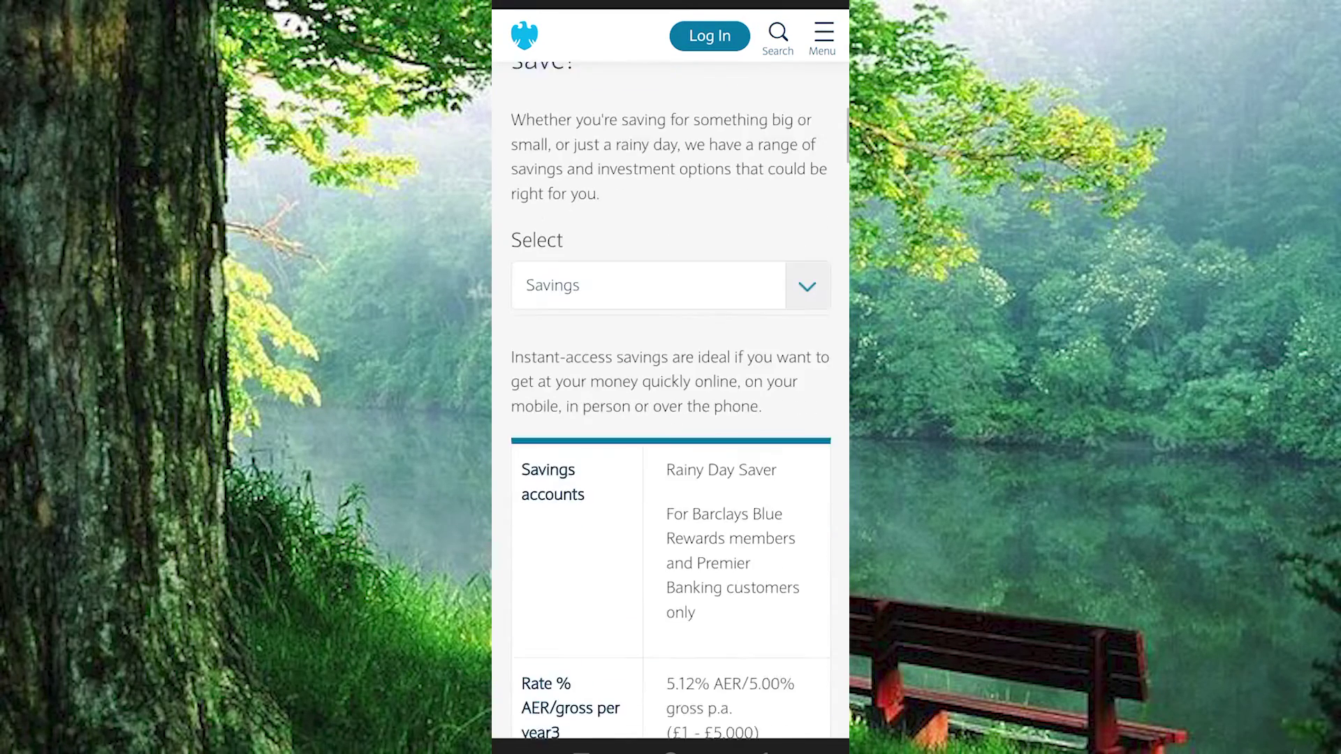
scroll(671, 420, down, 3)
scroll(671, 419, down, 2)
scroll(724, 598, down, 3)
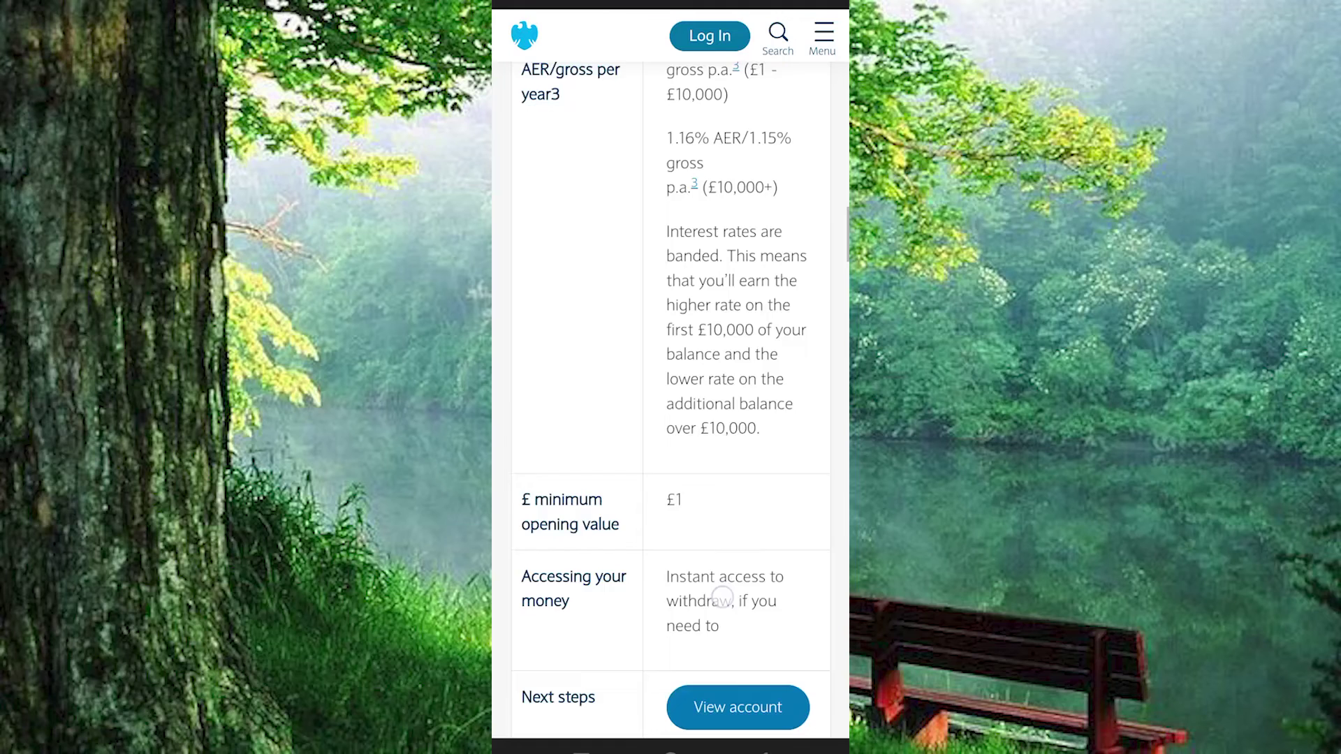
scroll(723, 598, down, 2)
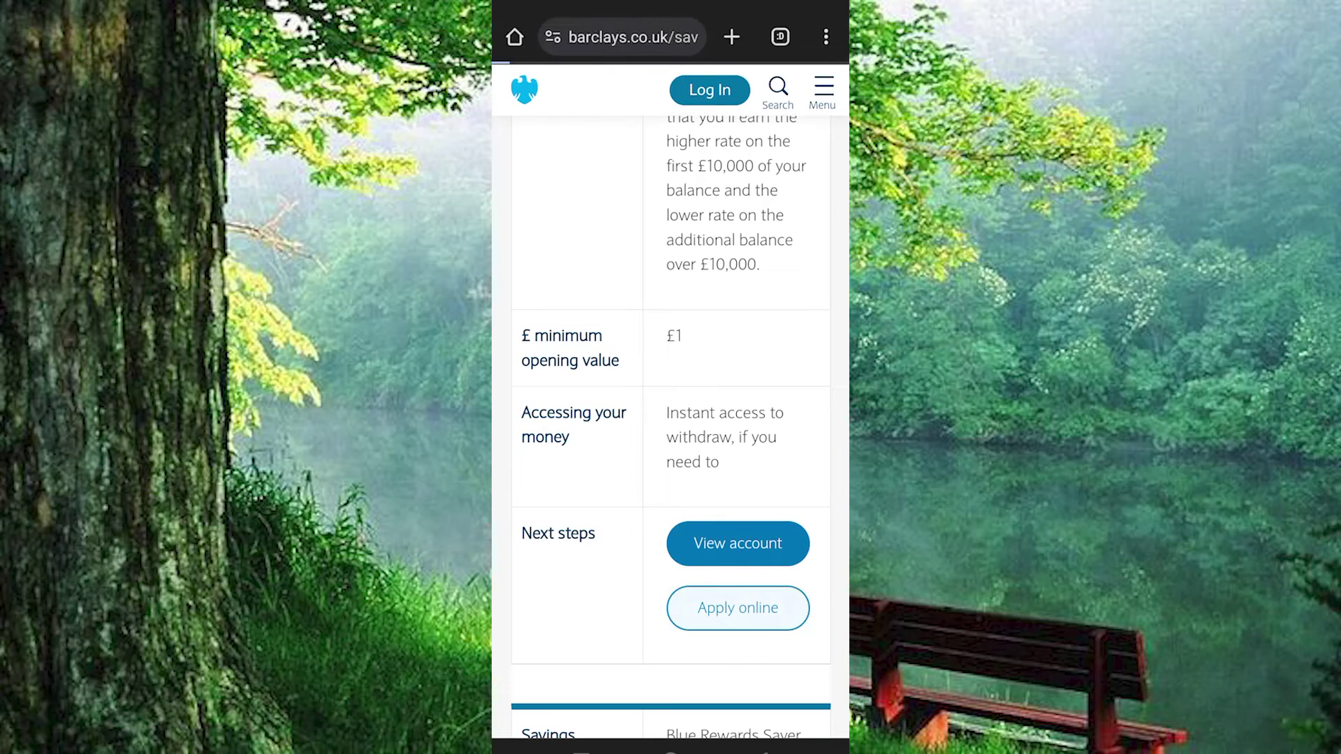
scroll(764, 554, down, 2)
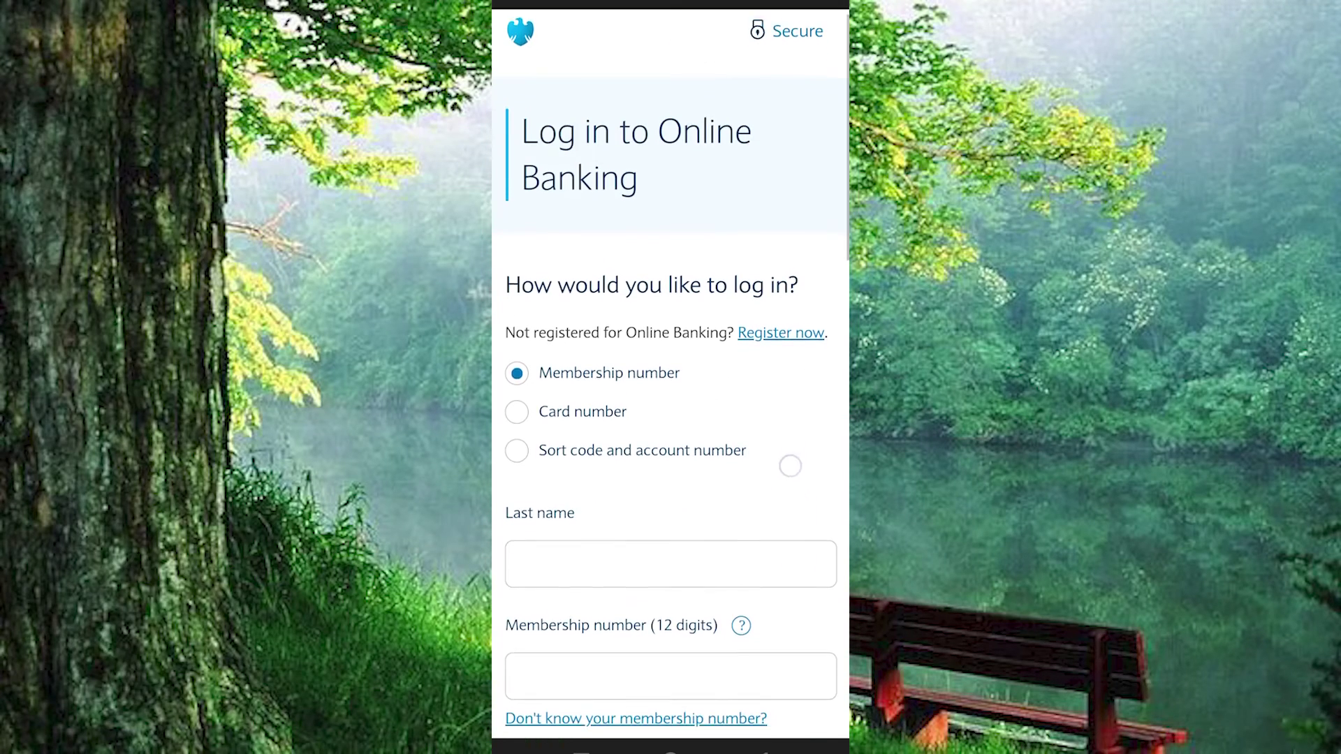
scroll(790, 465, down, 2)
scroll(803, 419, down, 1)
scroll(802, 420, down, 2)
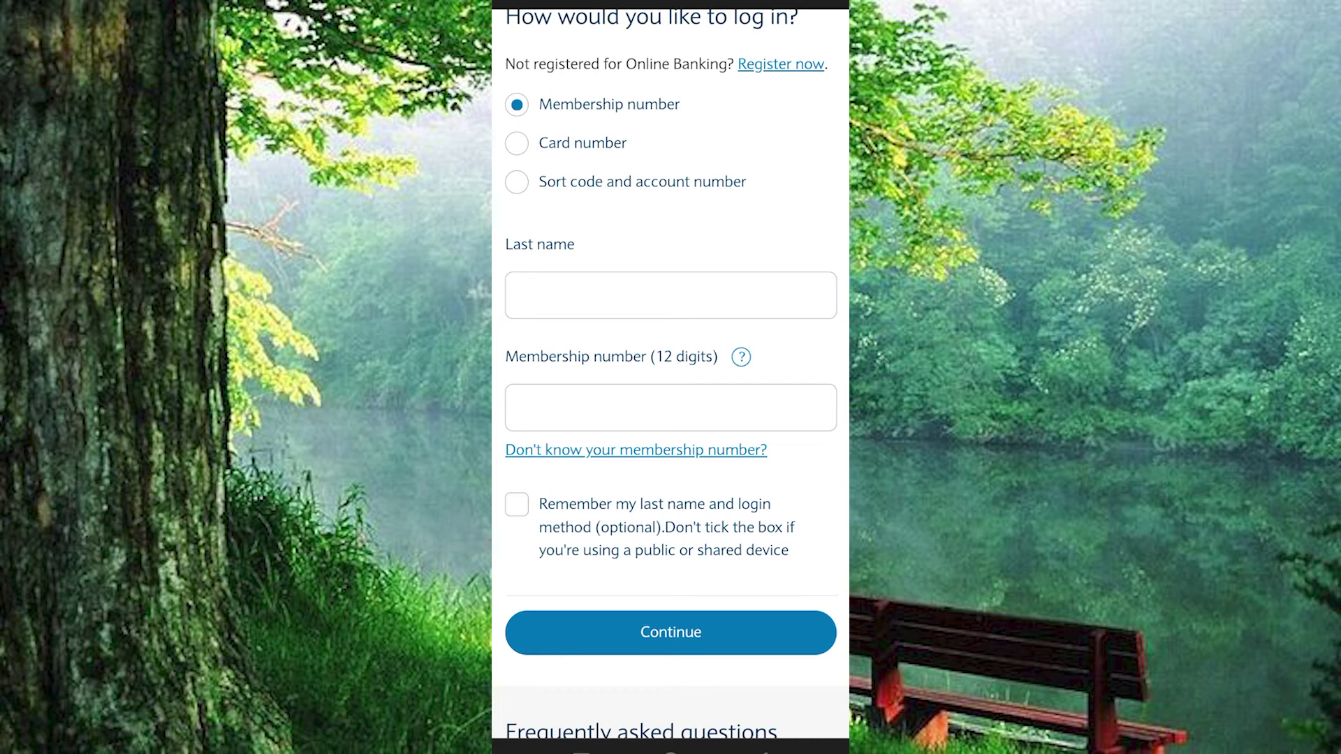
Step: Leave the banking login page and return to the Android launcher's app drawer
click(670, 746)
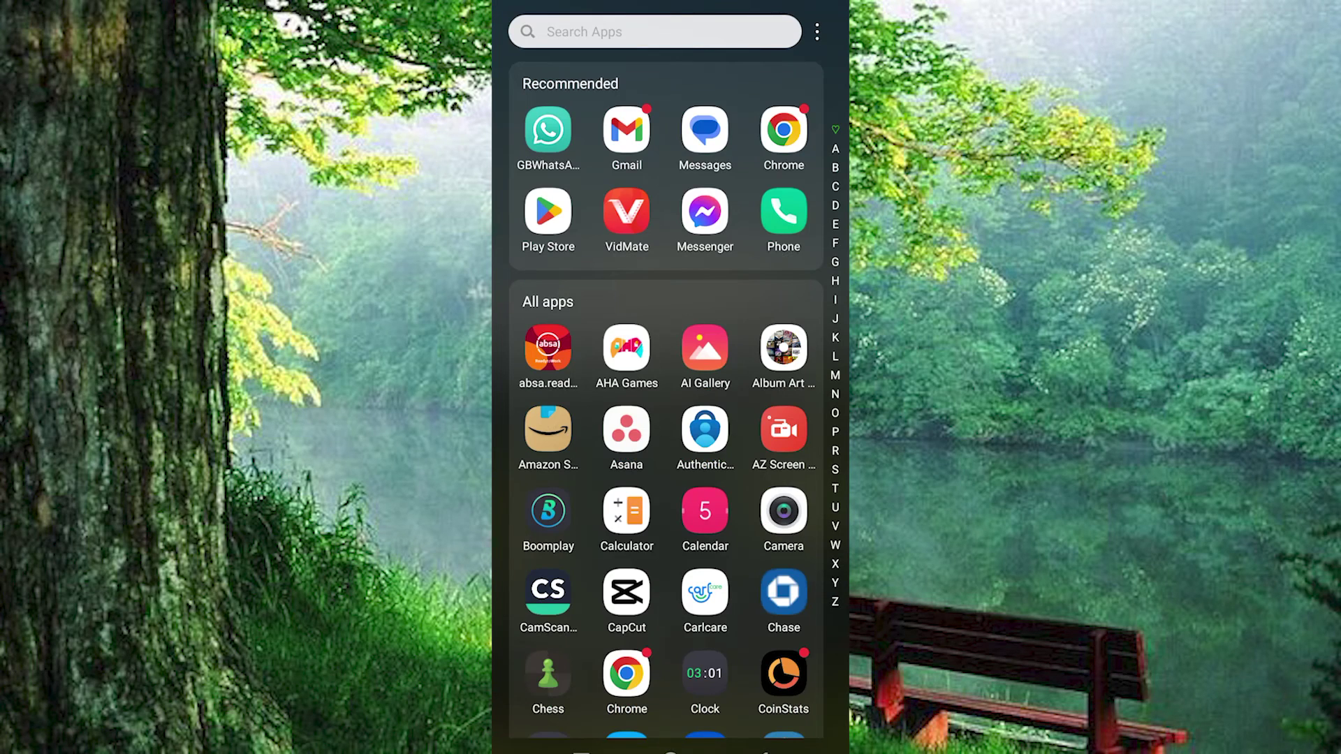